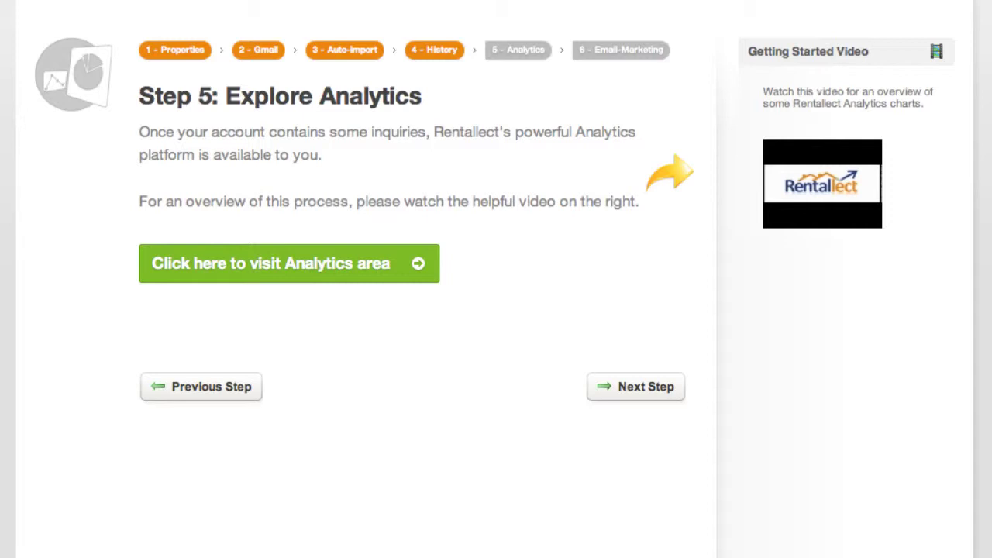
Open the Analytics area and choose the Desired Date Count chart for the property Charter 4260.
click(309, 267)
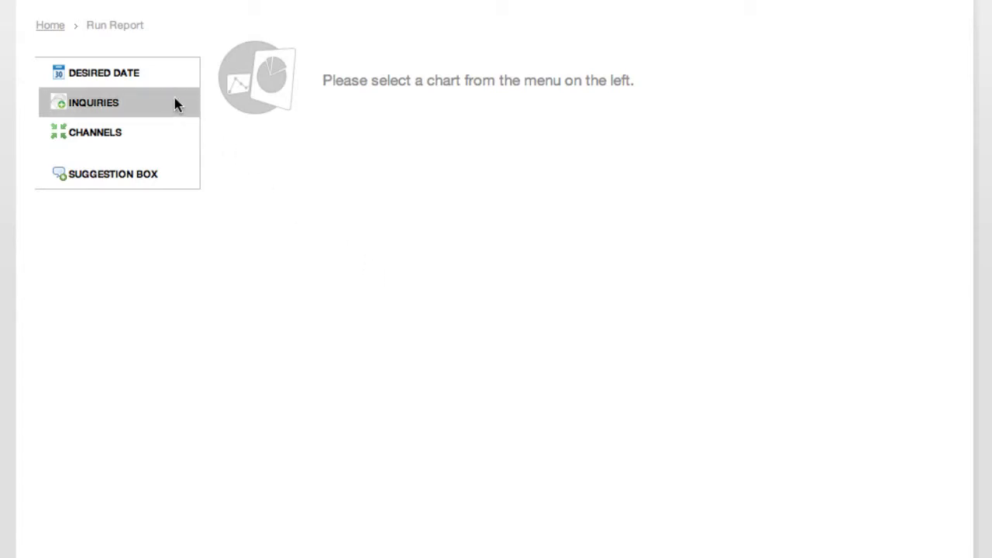
click(130, 74)
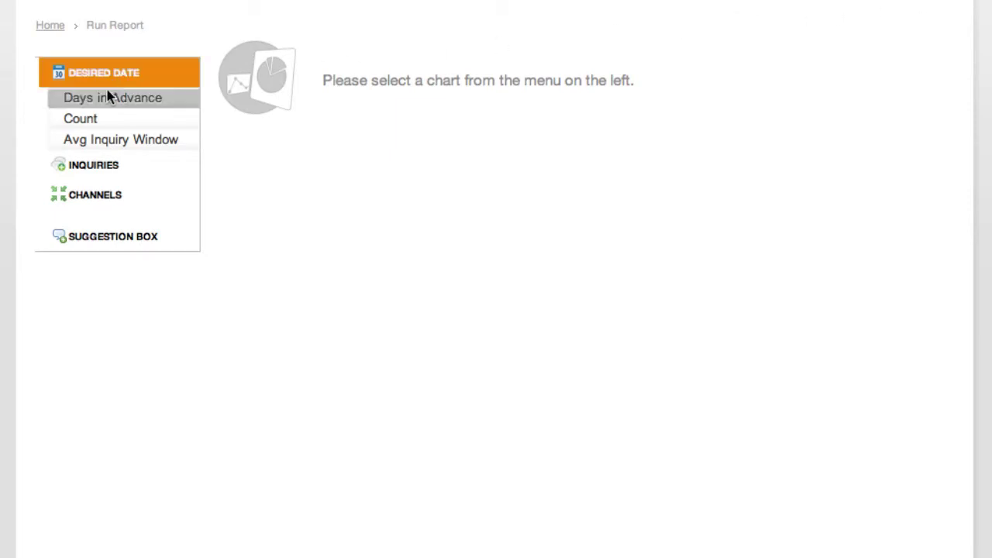
click(101, 120)
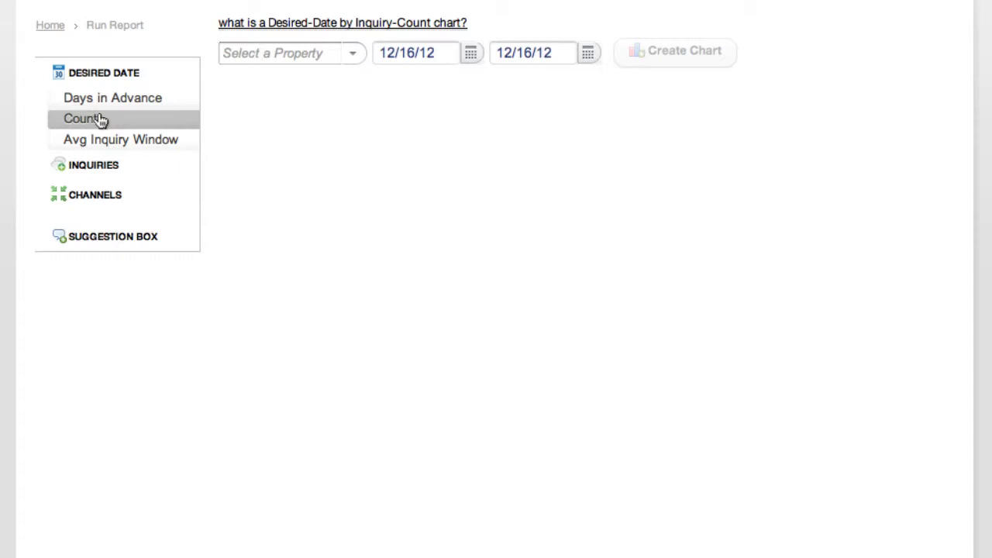
click(352, 54)
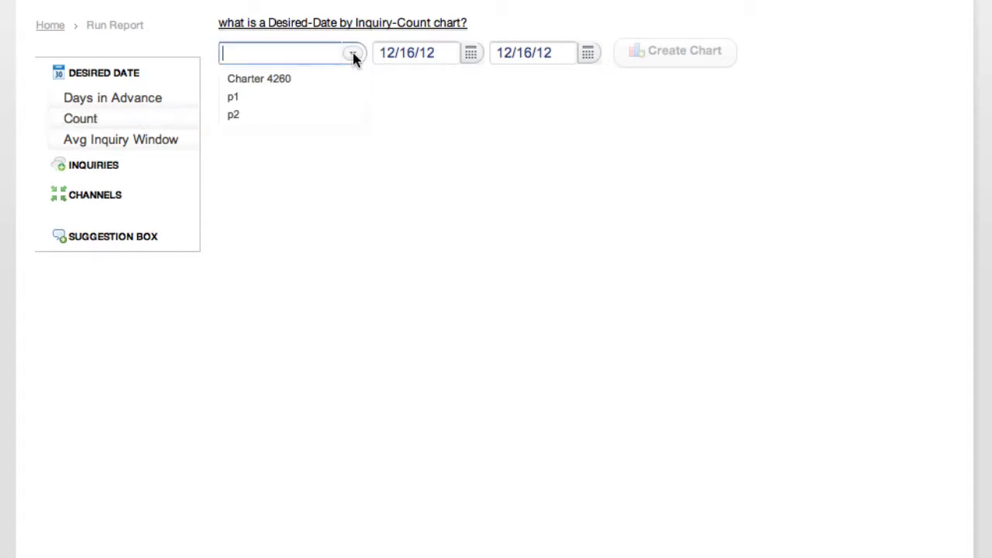
click(287, 80)
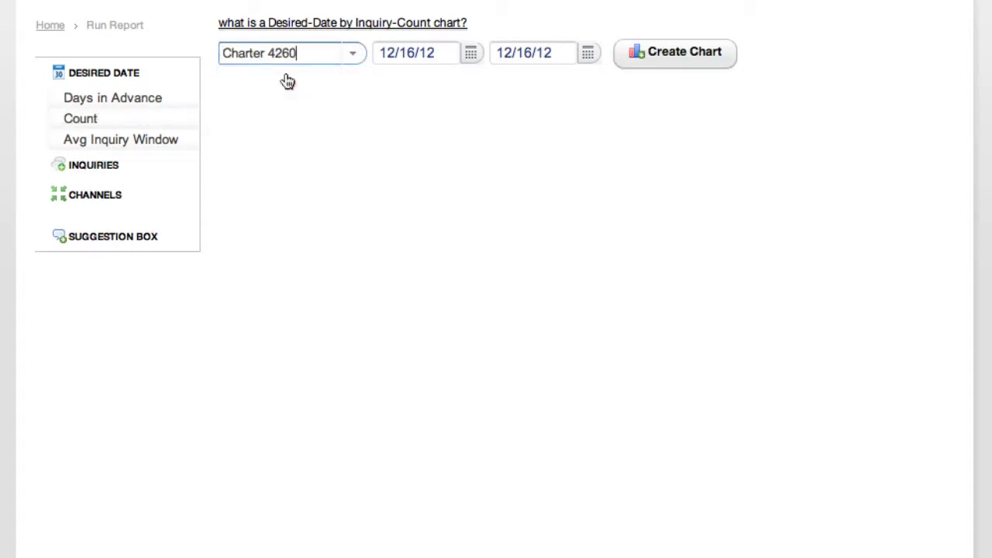
Set the date range from 11/1/12 to 4/30/13 and create the inquiry-count chart.
click(470, 56)
click(505, 86)
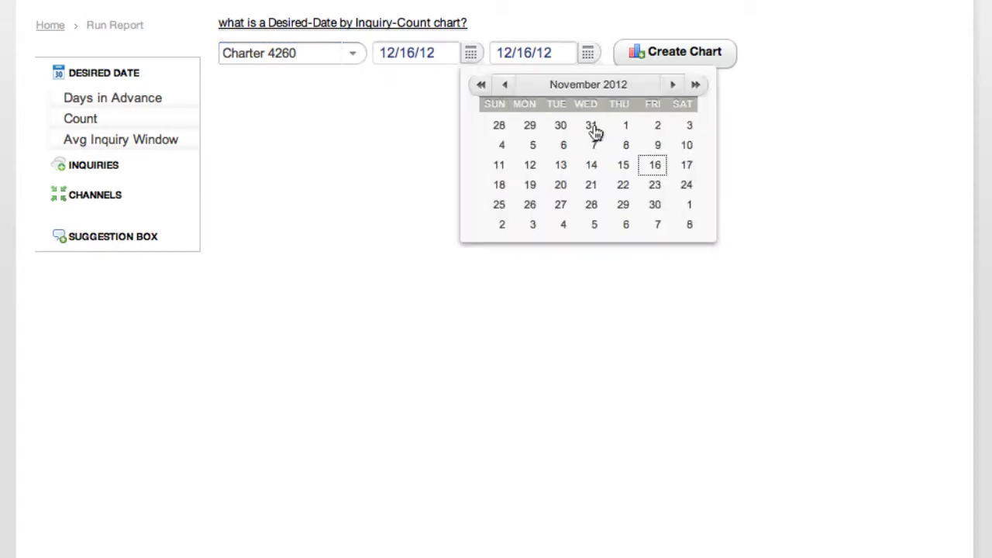
click(625, 129)
click(588, 56)
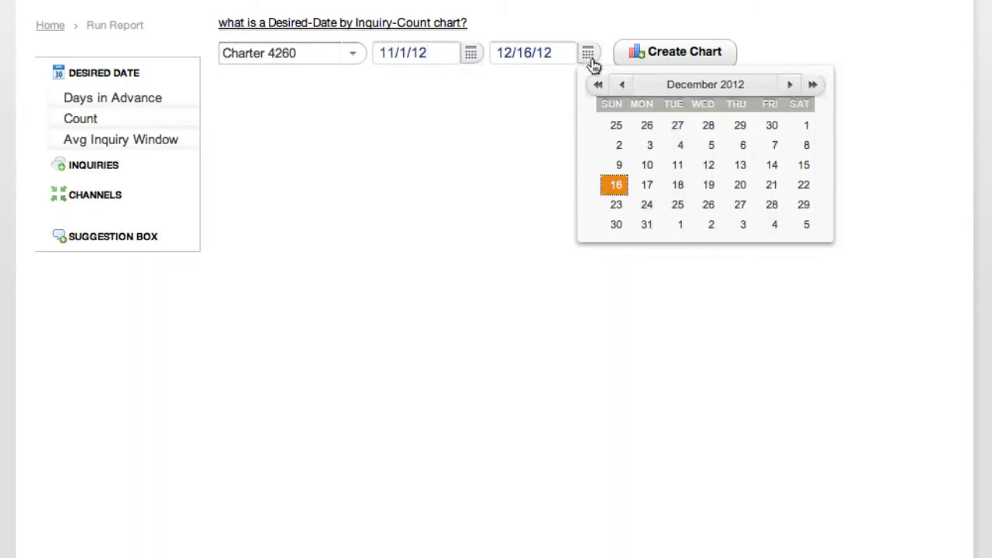
click(790, 86)
click(791, 87)
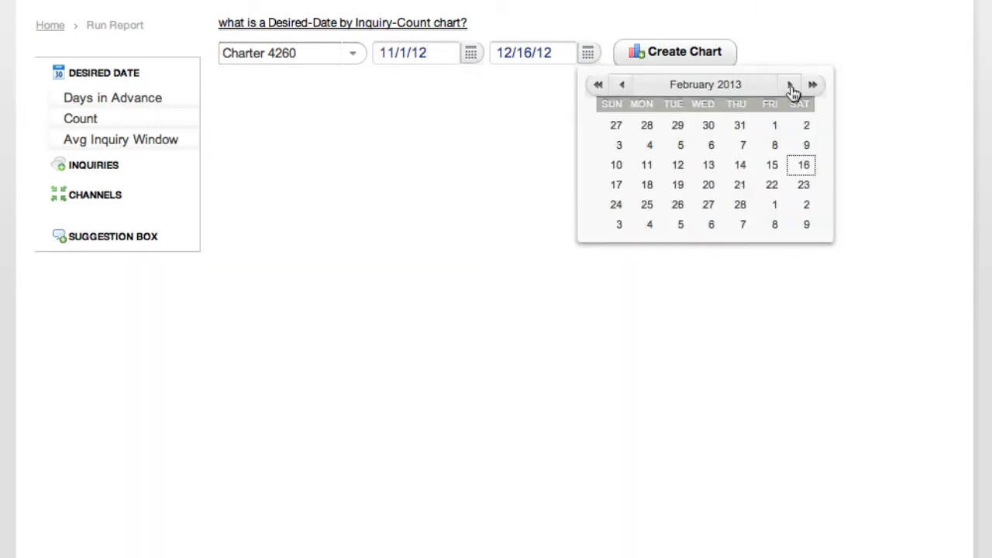
click(791, 87)
click(791, 87)
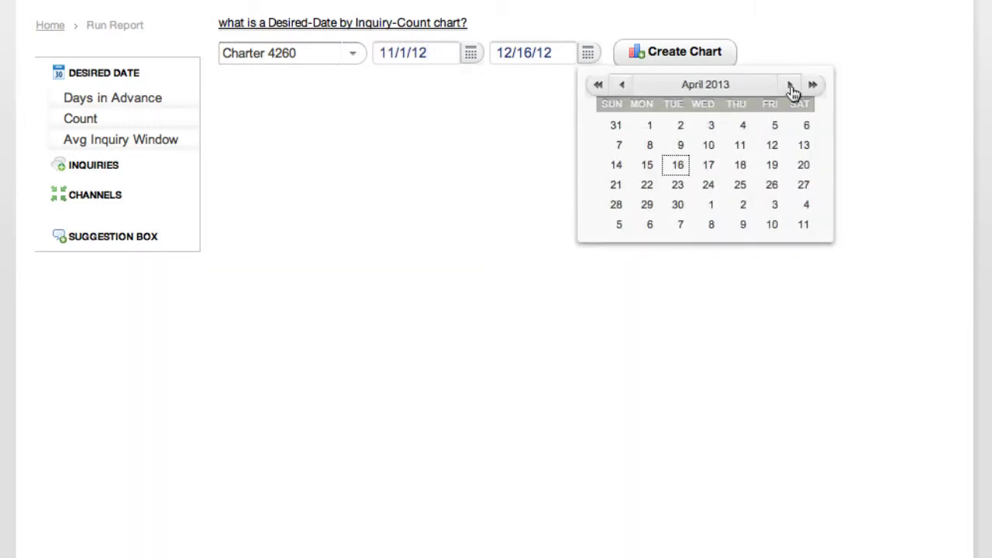
click(679, 207)
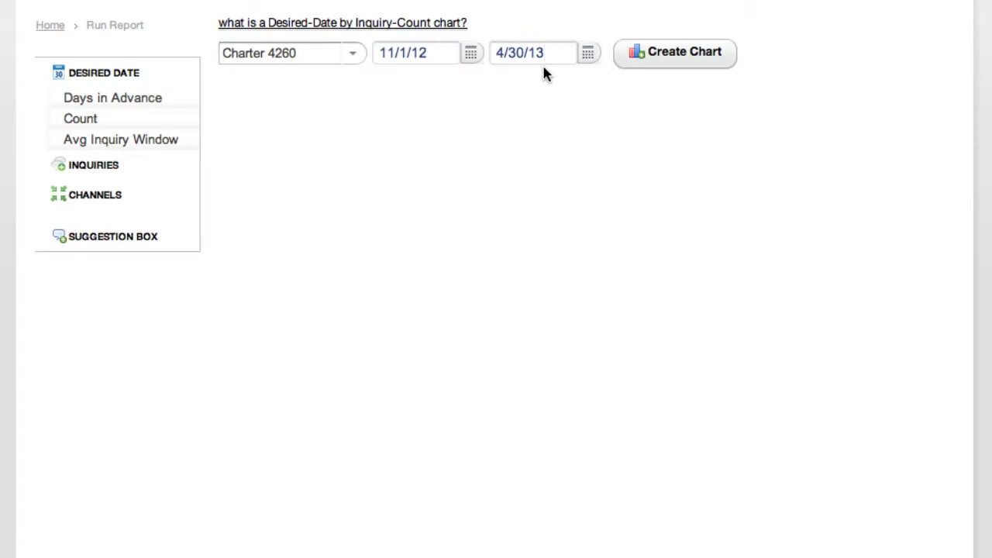
click(679, 61)
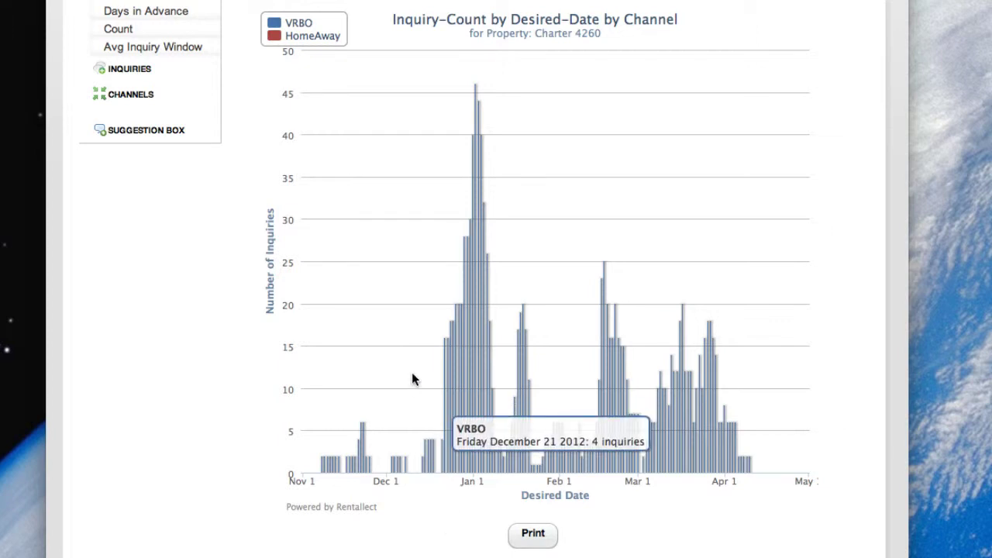
Zoom the chart into about December 18 to January 13 and separately into late November to late December, resetting the zoom after each view.
drag(413, 378, 538, 381)
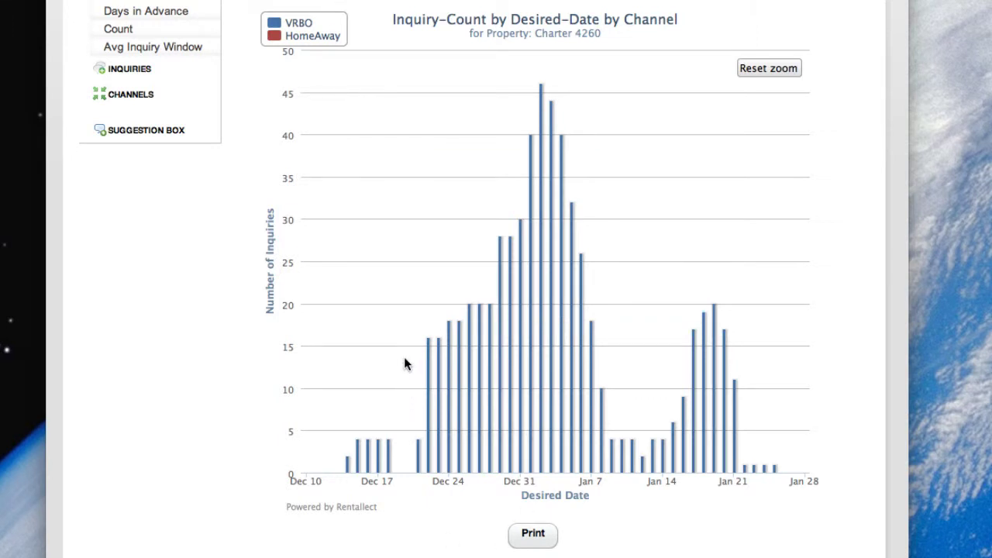
drag(399, 350, 628, 349)
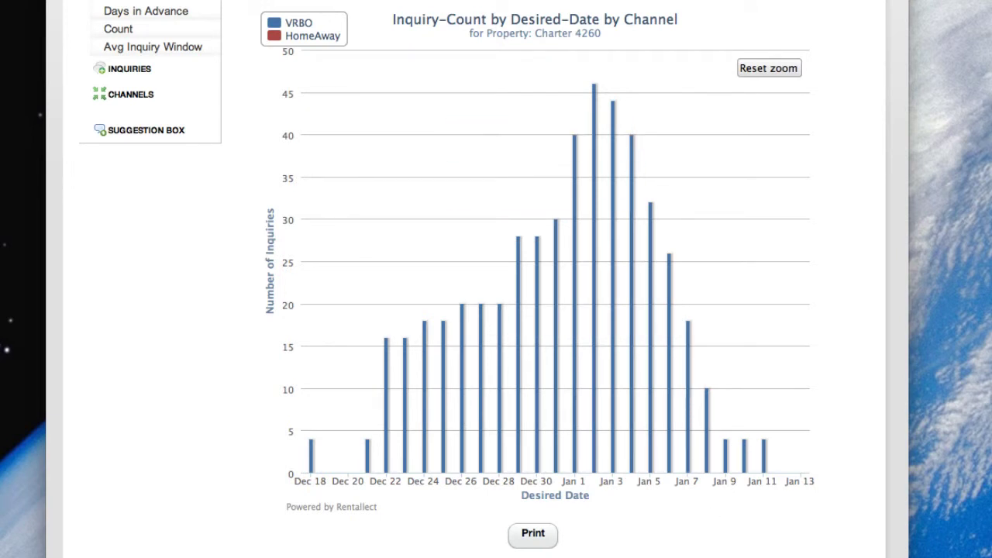
click(763, 70)
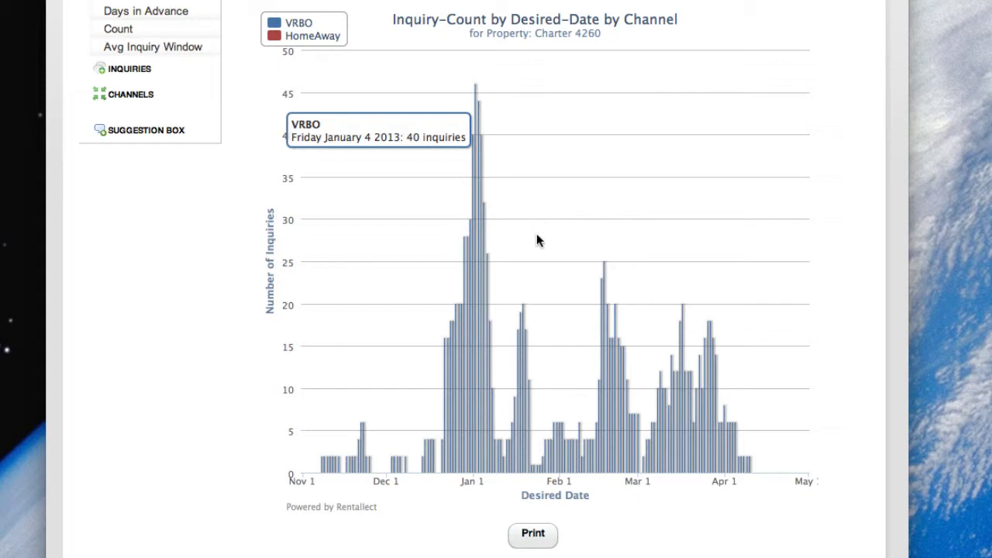
drag(358, 398, 454, 398)
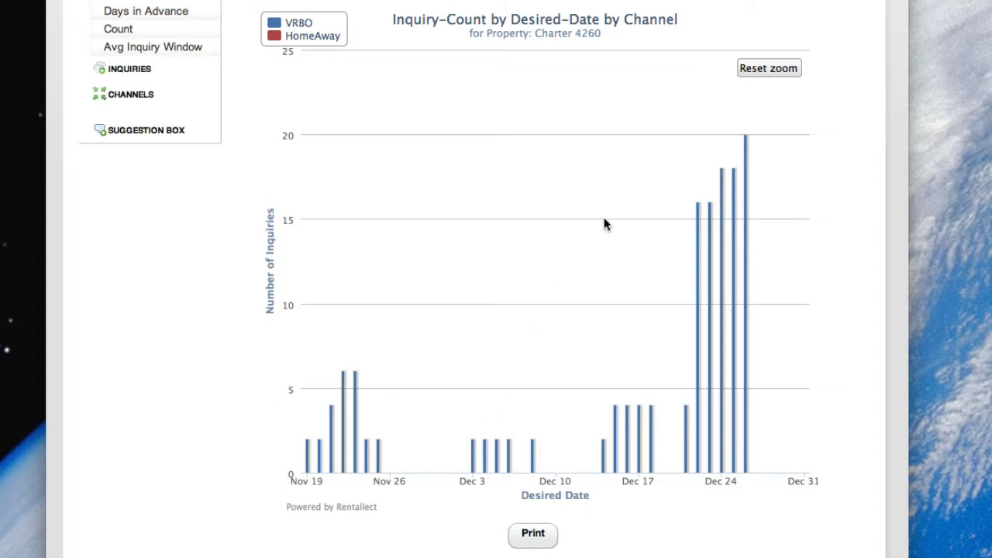
click(764, 70)
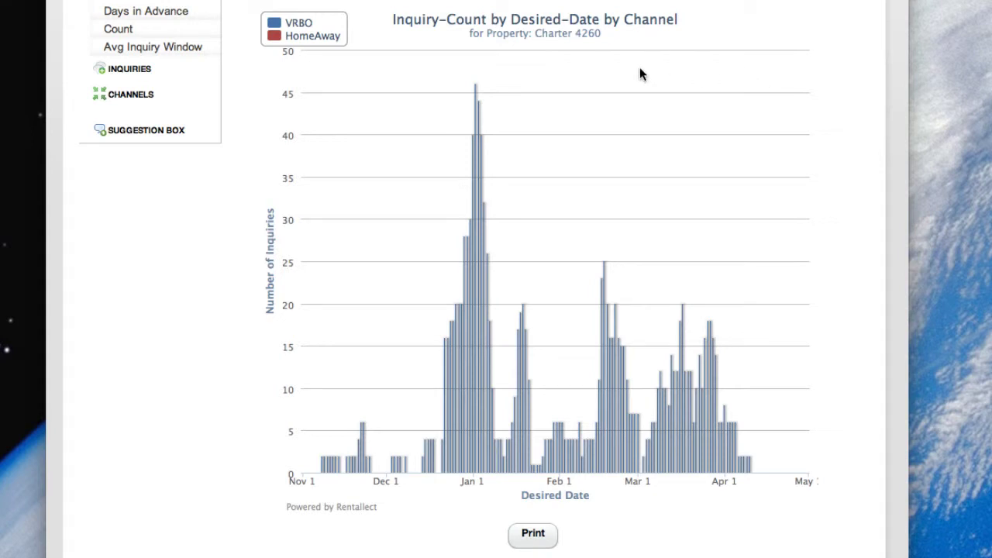
Switch to the Avg Inquiry Window chart under Desired Date and select the property Charter 4260.
click(150, 48)
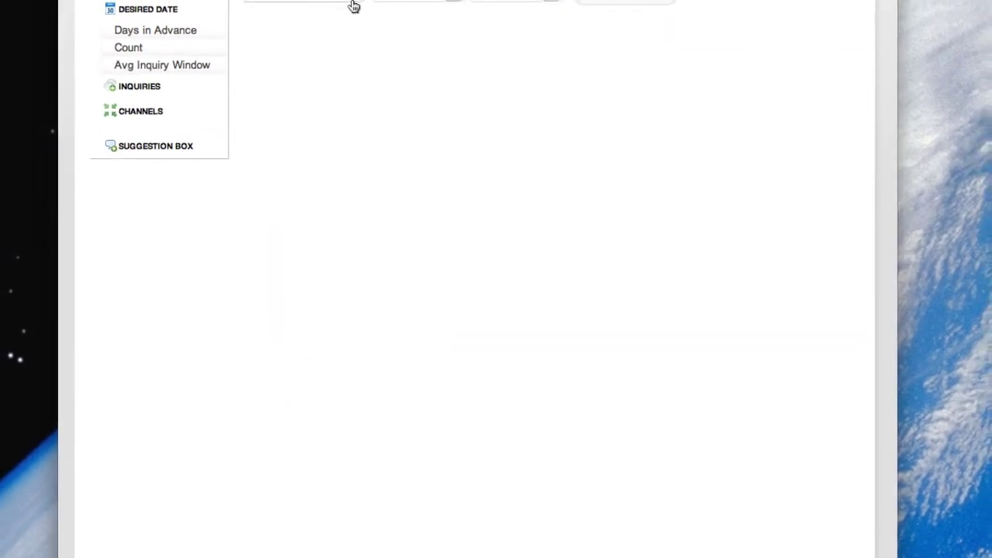
click(352, 0)
click(309, 24)
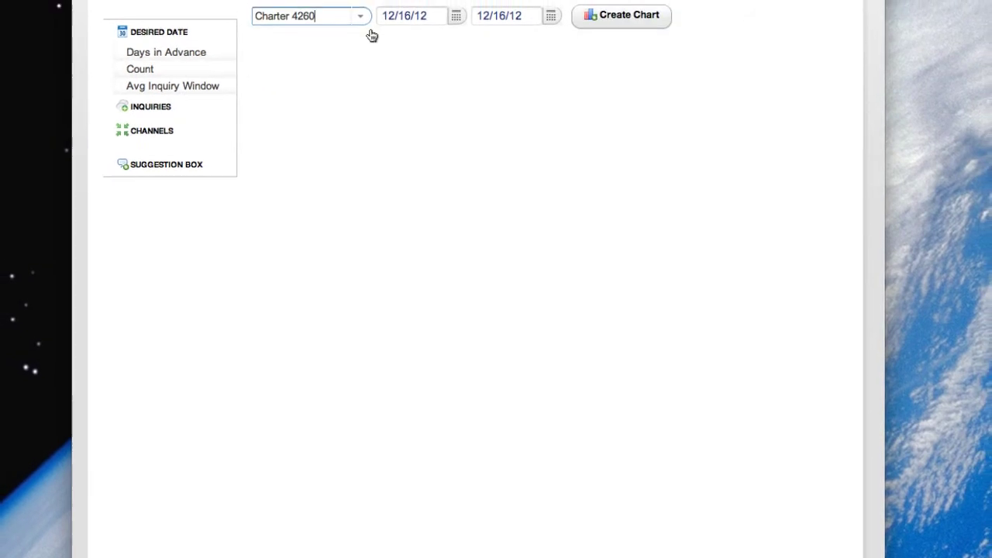
Set the date range from 11/1/12 to 4/30/13 and create the Average Inquiry Window chart.
click(457, 31)
click(484, 53)
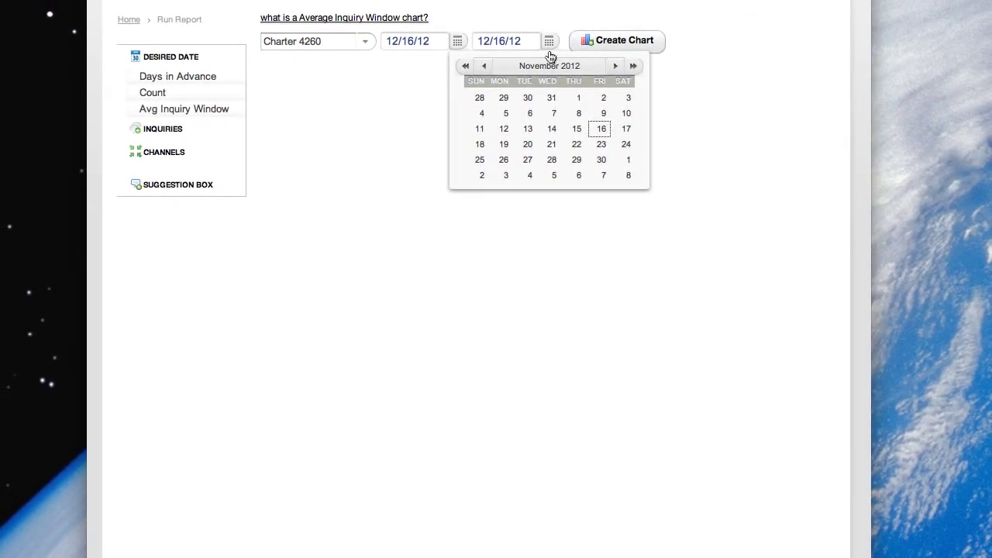
click(580, 99)
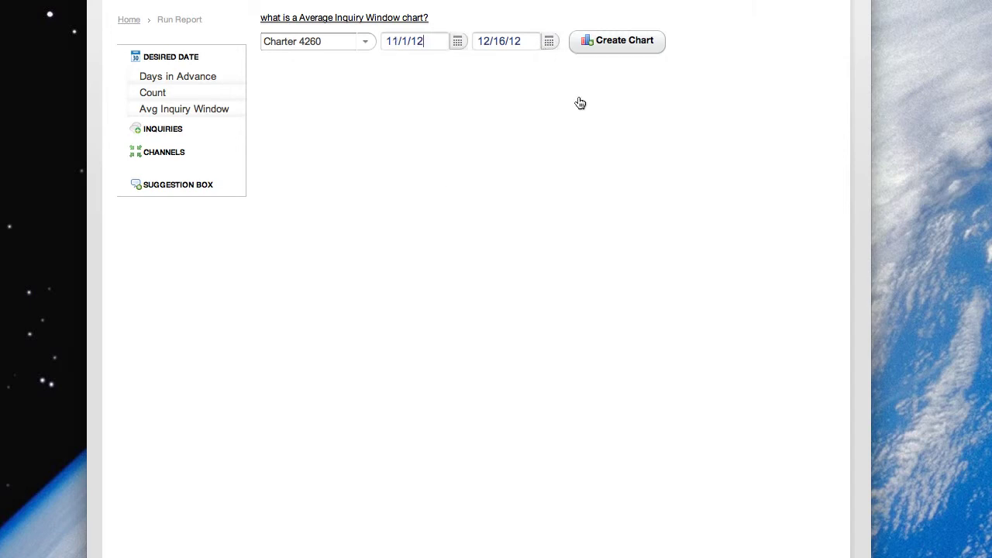
click(552, 45)
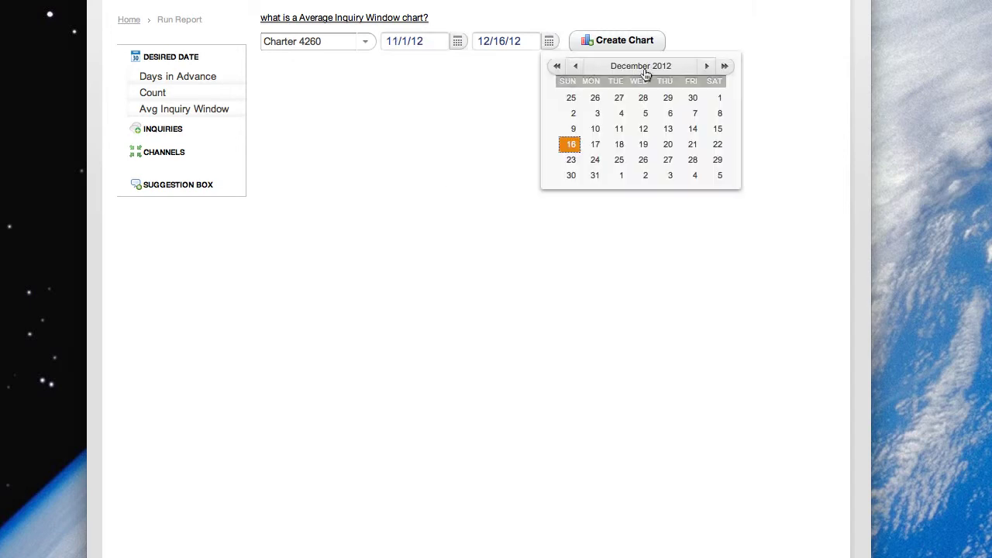
click(709, 68)
click(708, 68)
click(709, 69)
click(709, 68)
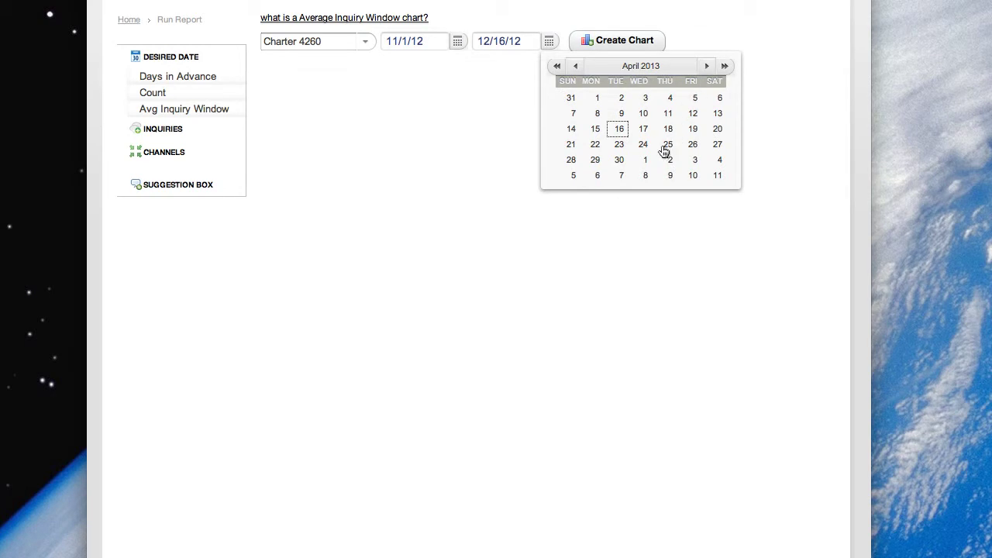
click(627, 160)
click(606, 42)
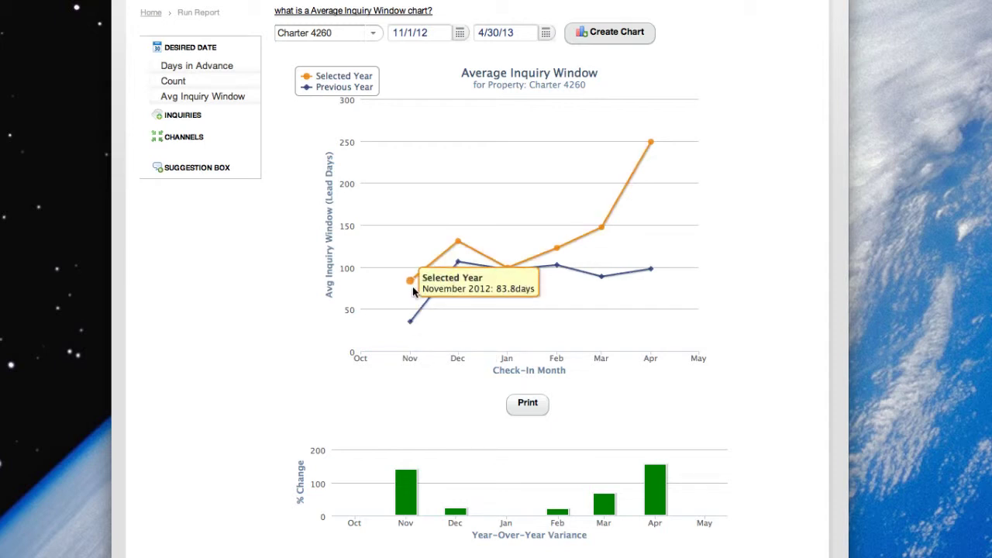
Examine the monthly lead days for the selected and previous years and the year-over-year variance in the Average Inquiry Window charts.
mouse_move(413, 321)
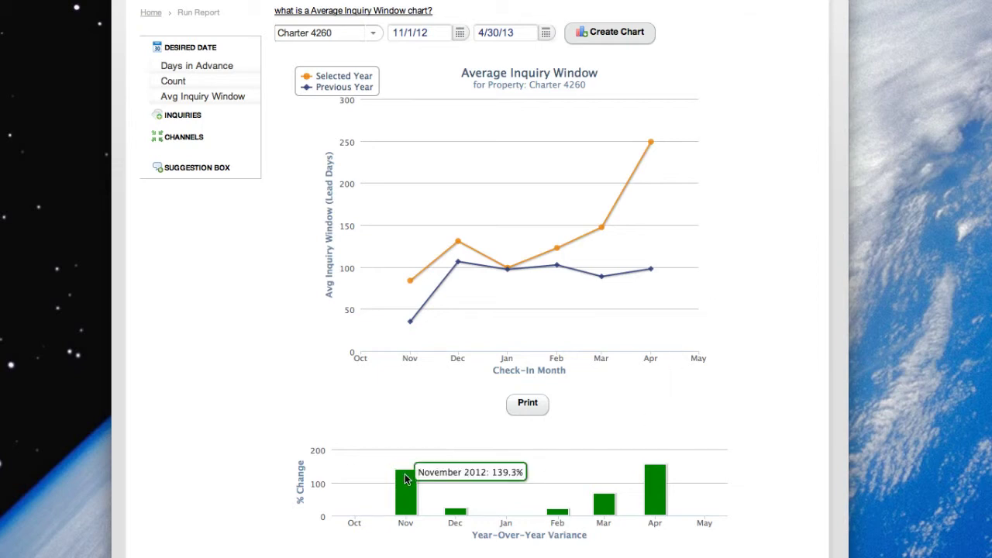
mouse_move(672, 499)
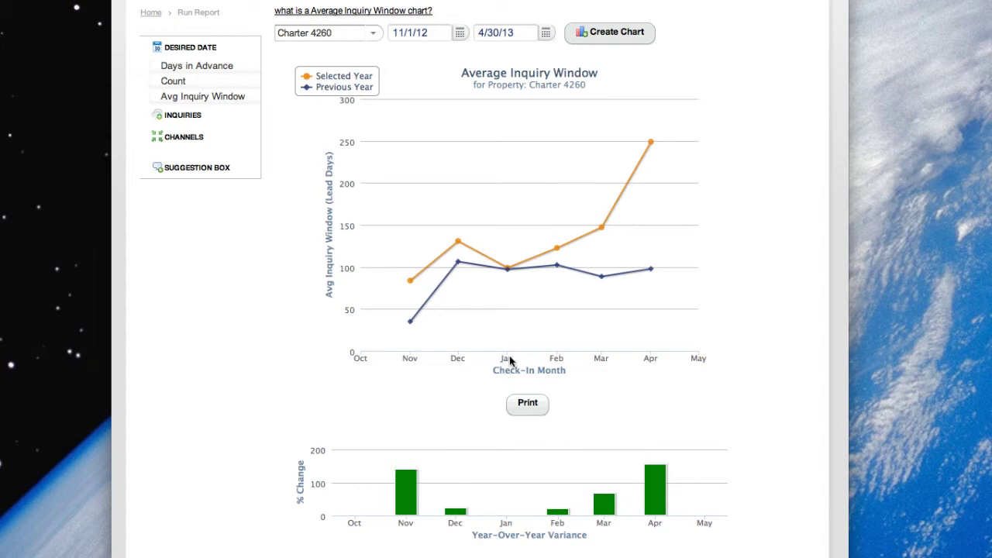
mouse_move(557, 253)
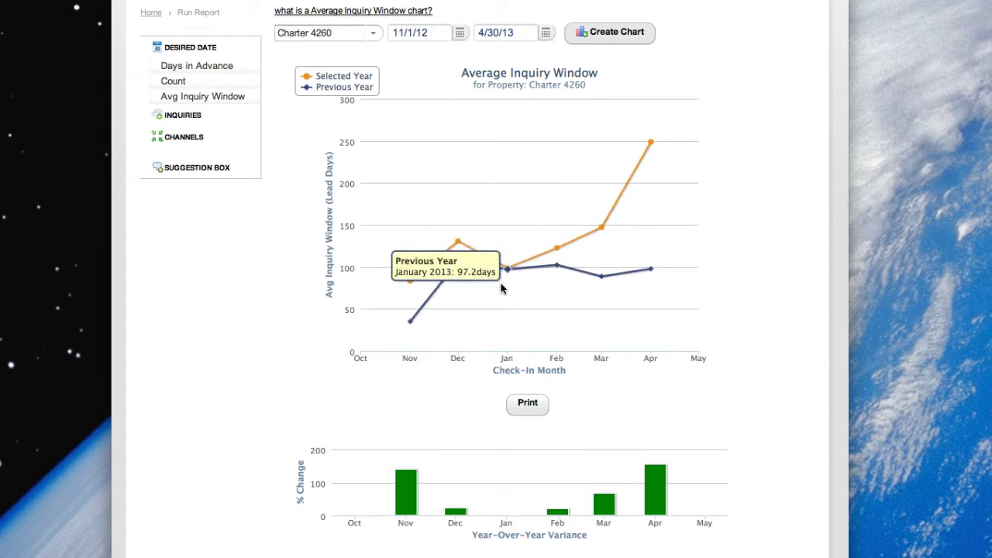